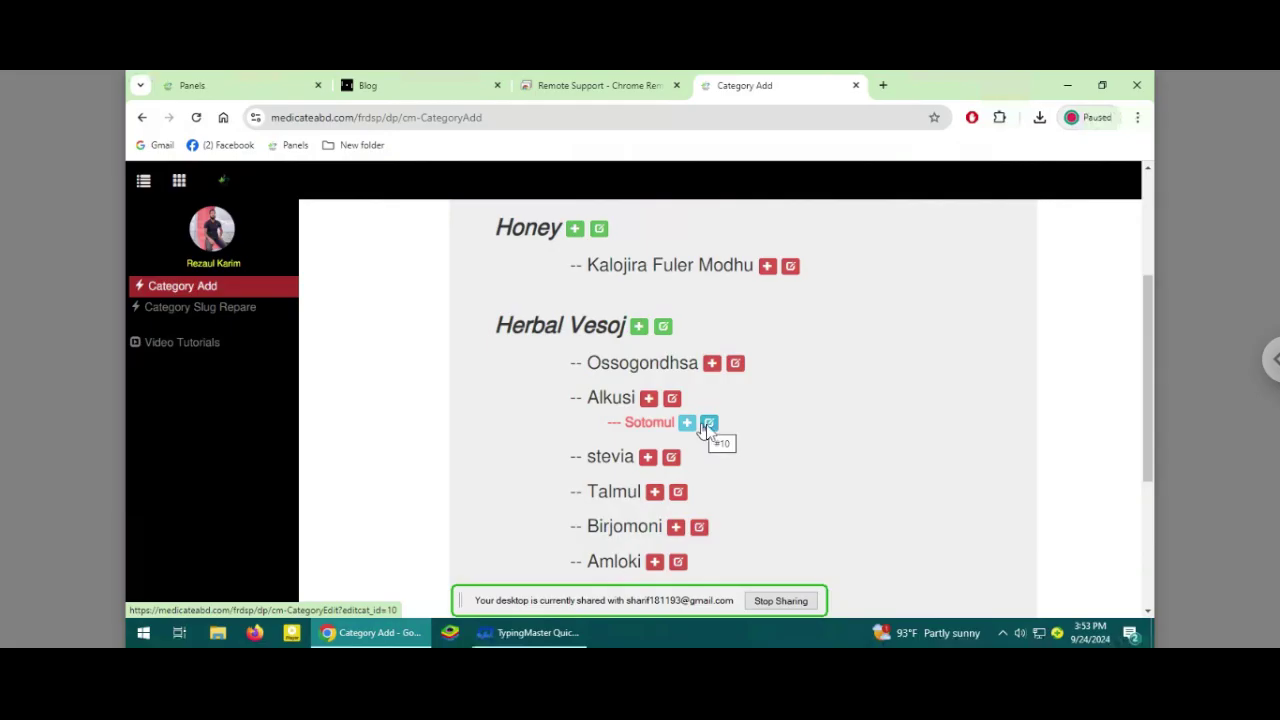
- Delete the Sotomul subcategory nested under Alkusi, ticking both deletion acknowledgements
left_click(706, 424)
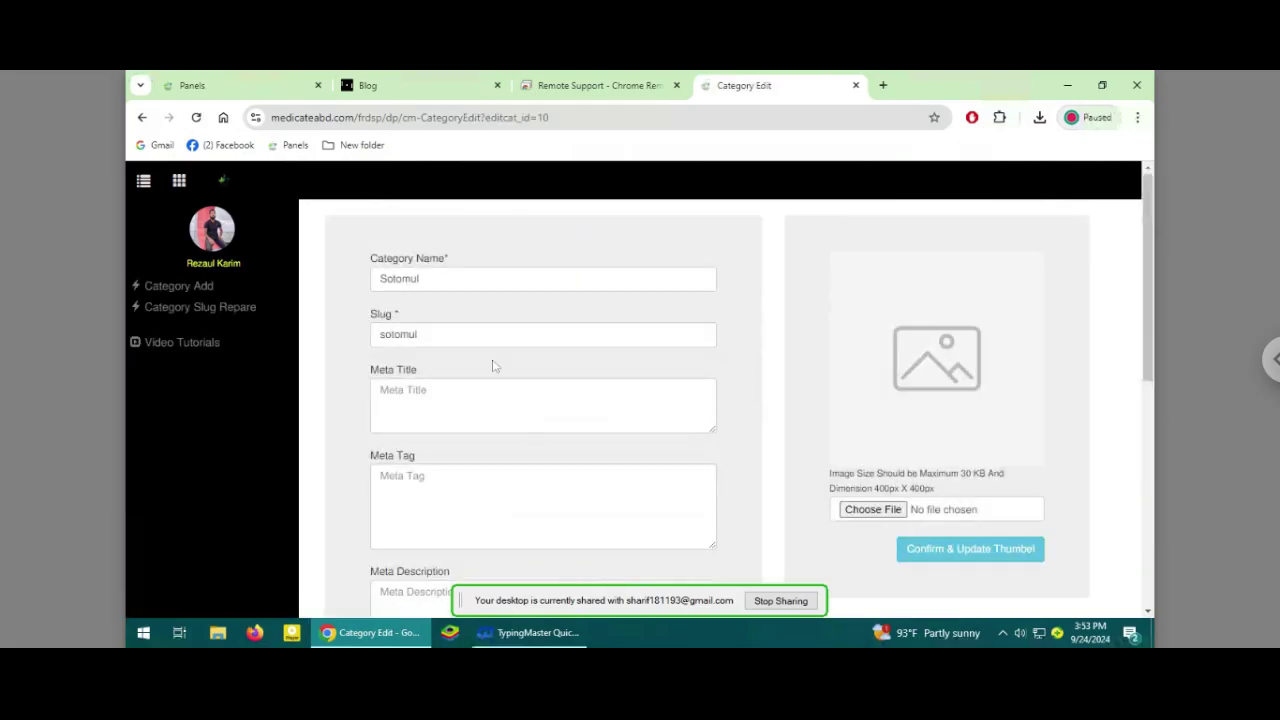
scroll(492, 366, "down", 10)
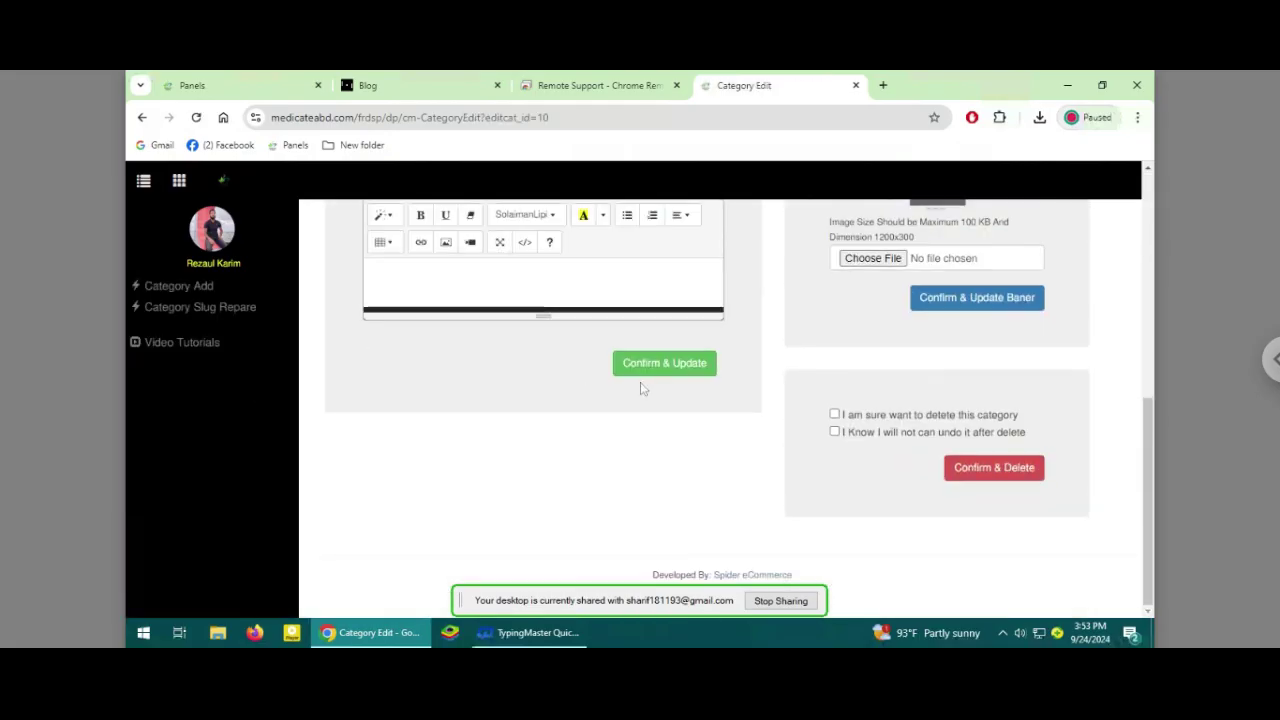
left_click(835, 414)
left_click(835, 432)
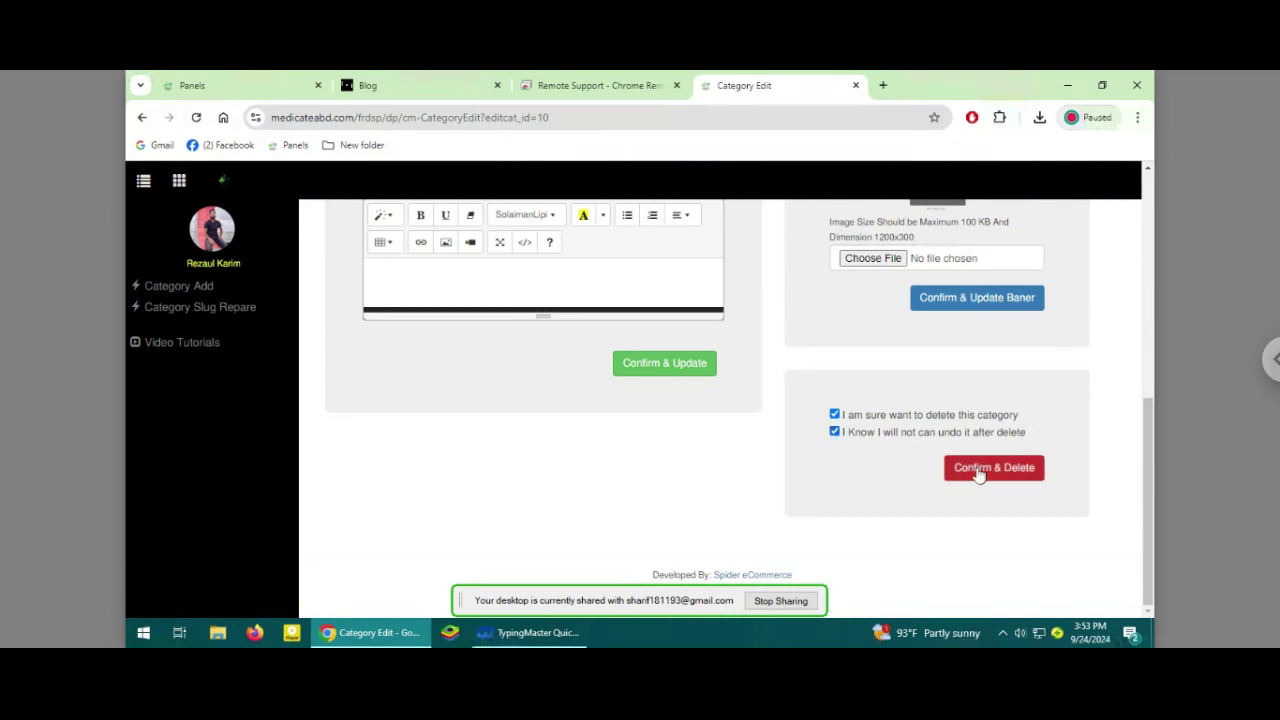
left_click(979, 474)
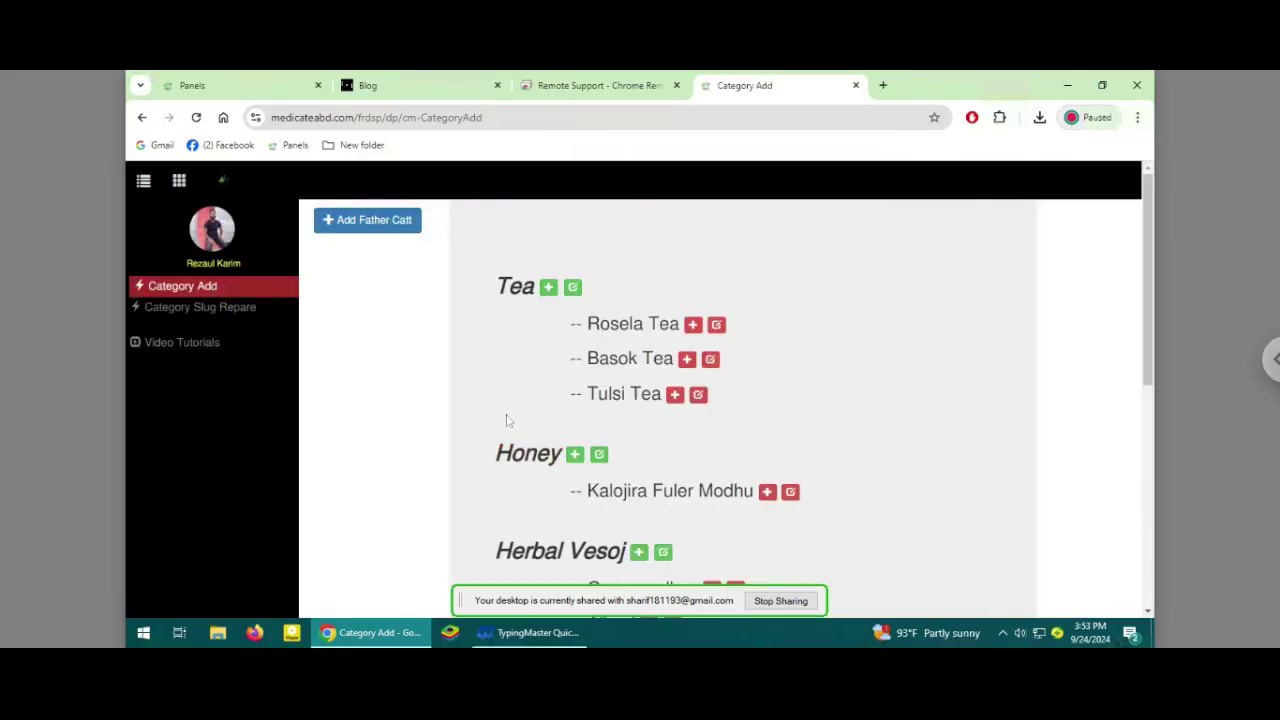
- Add a son category named Sotomul directly under Herbal Vesoj and check the end of its subcategory list
scroll(546, 420, "down", 1)
scroll(548, 420, "down", 4)
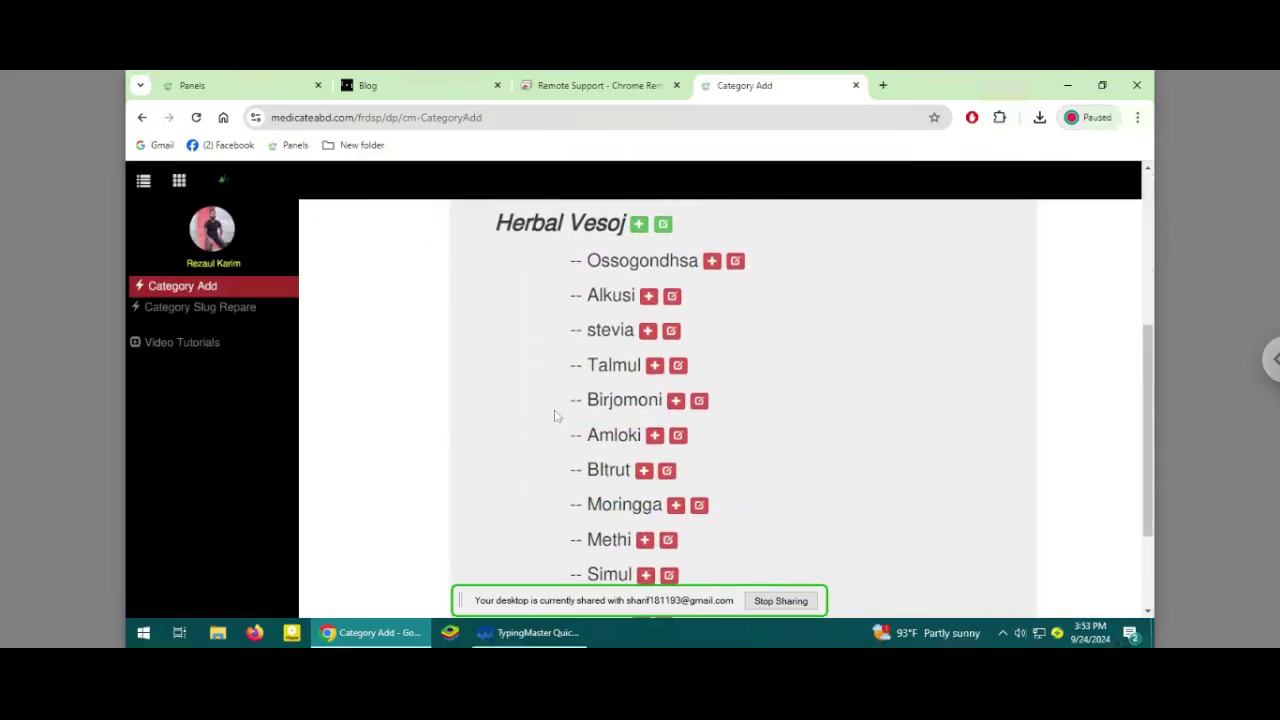
scroll(575, 416, "up", 4)
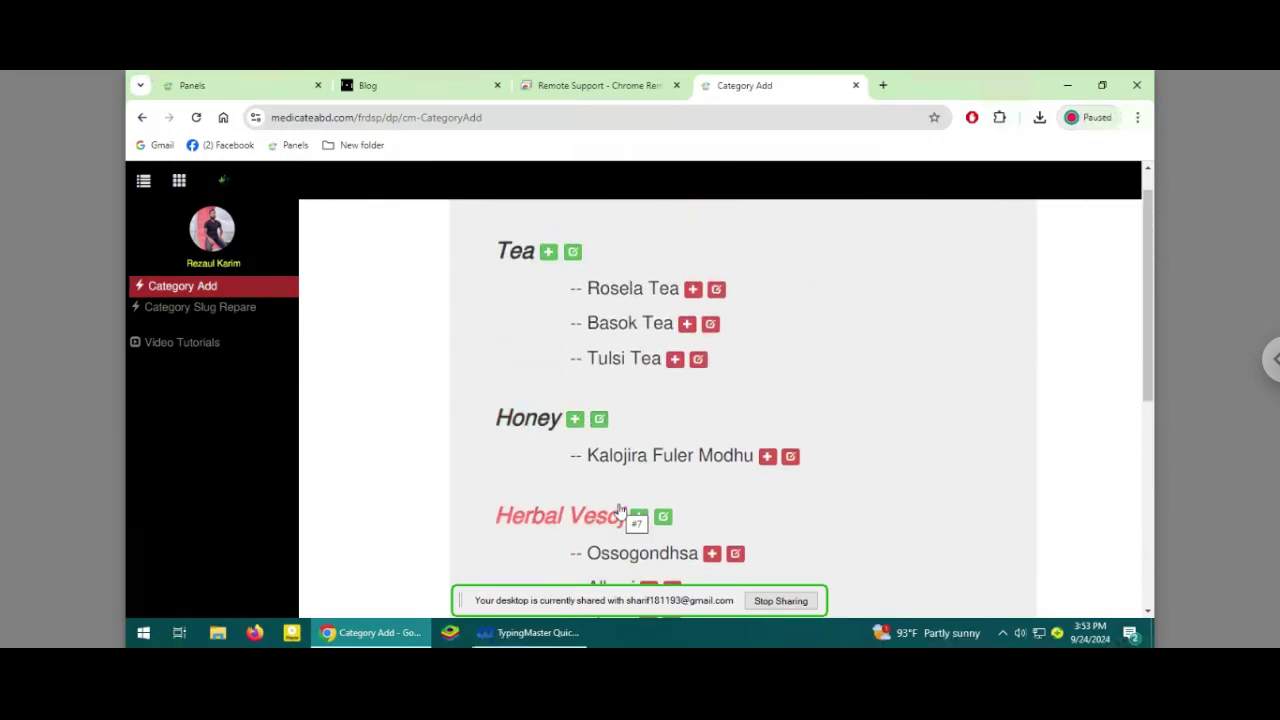
scroll(612, 480, "down", 1)
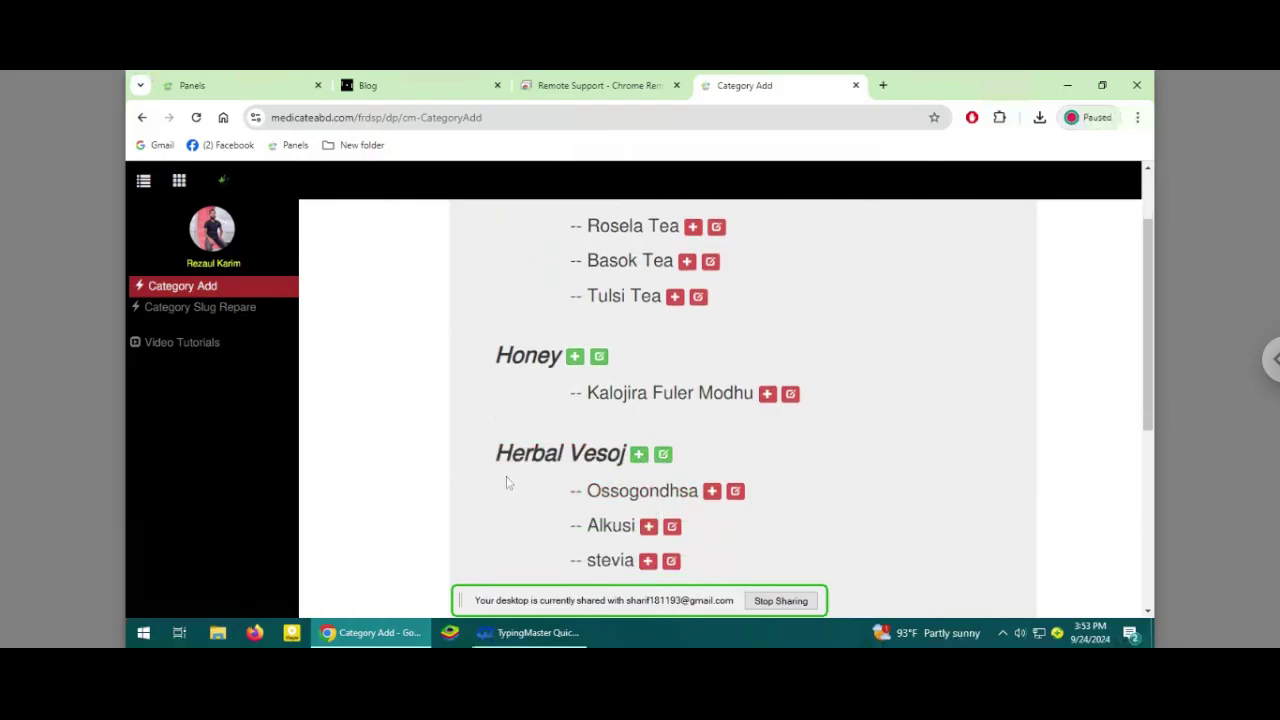
left_click(639, 456)
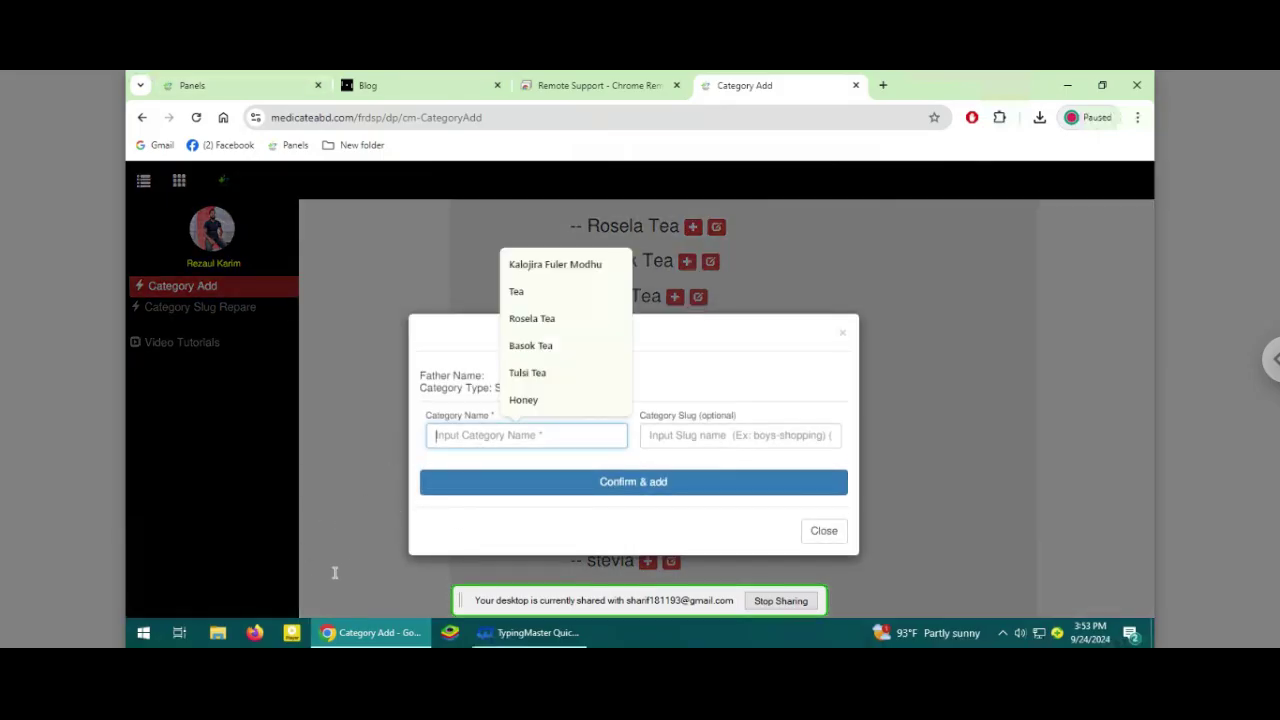
type("Sotom")
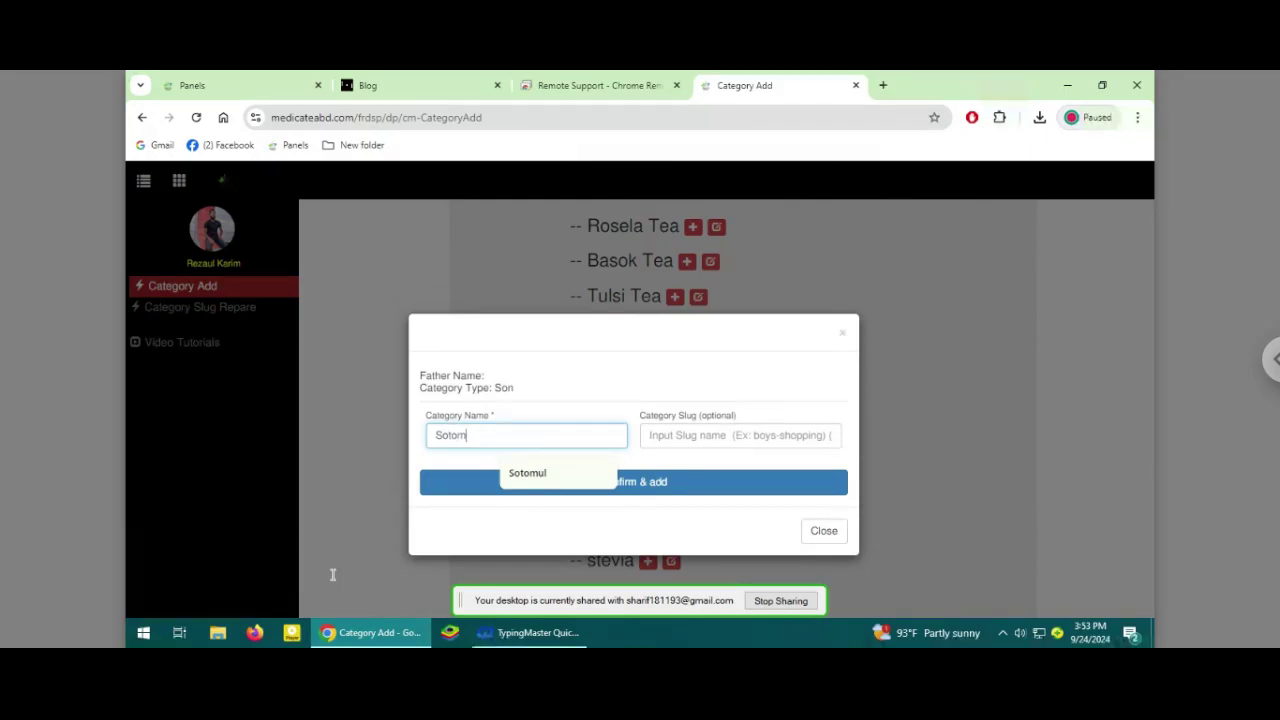
type("ul")
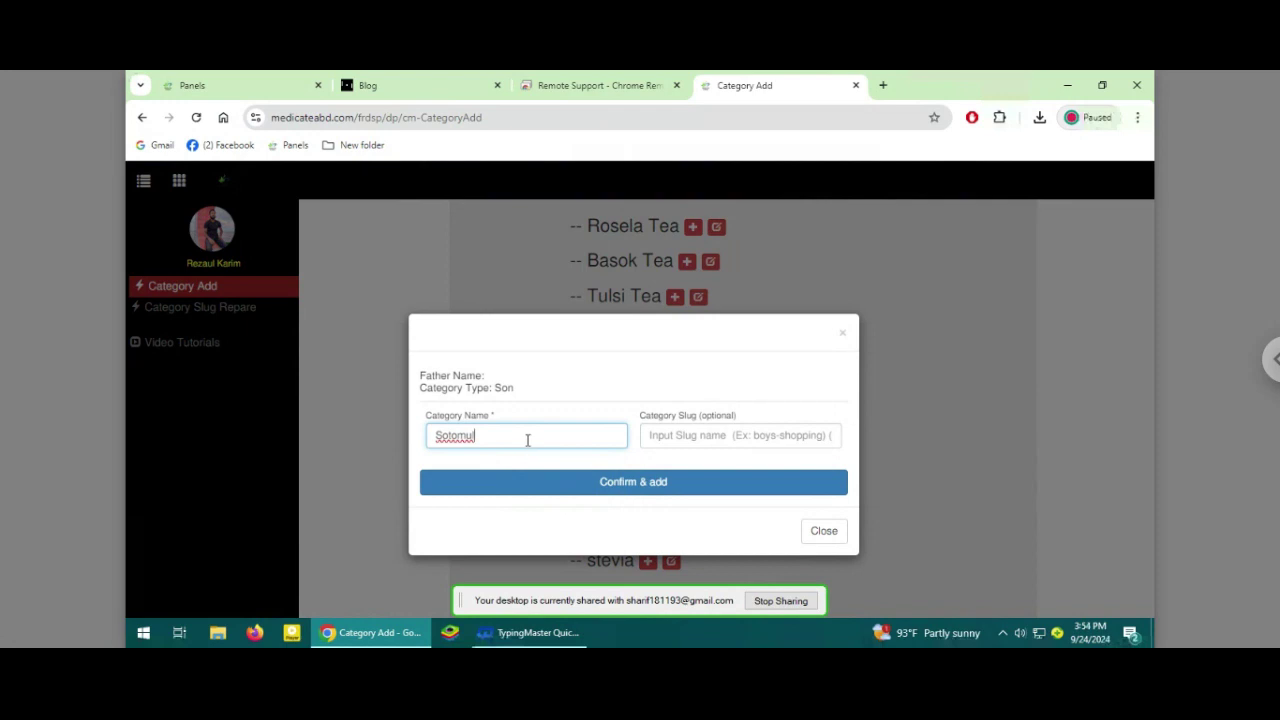
left_click(650, 484)
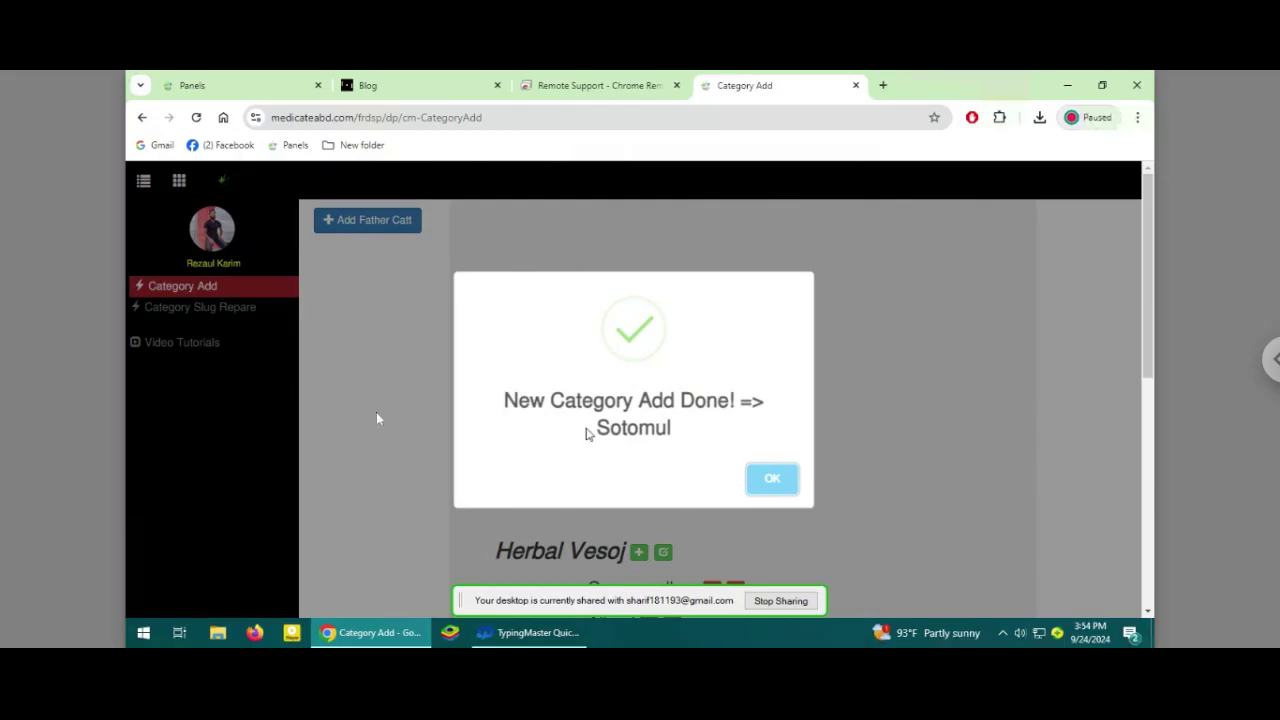
left_click(766, 484)
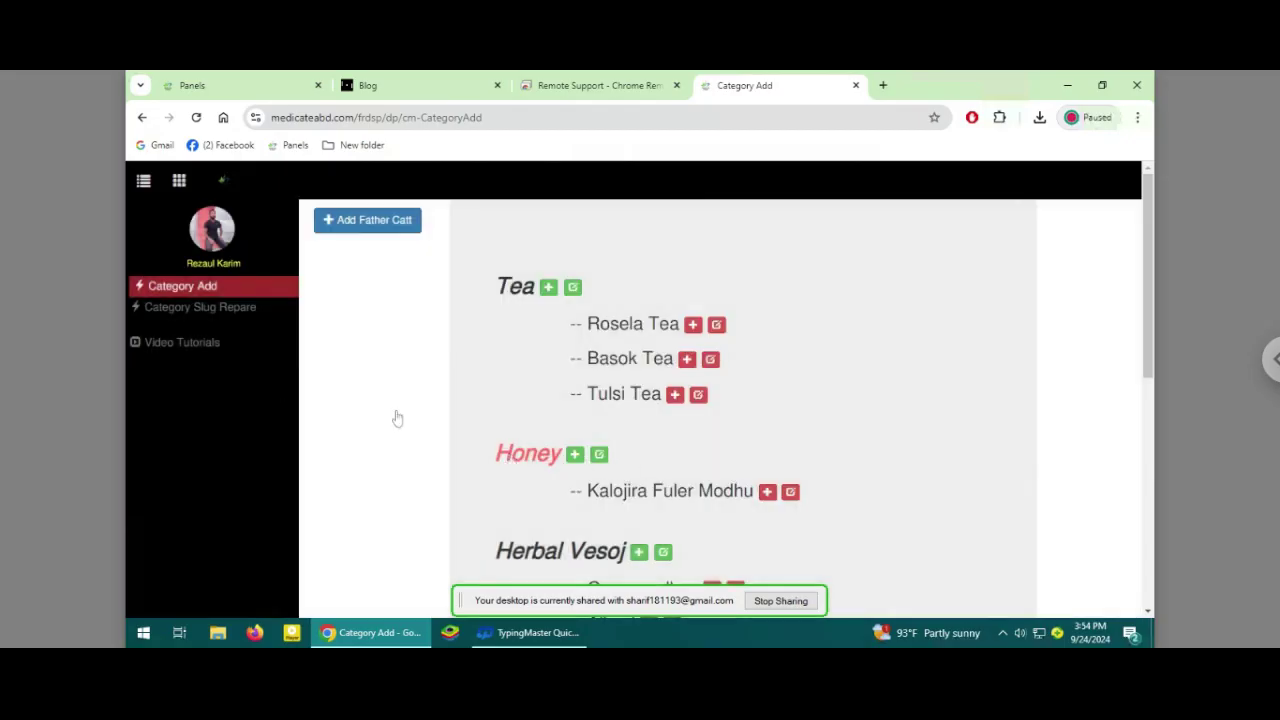
scroll(280, 265, "down", 2)
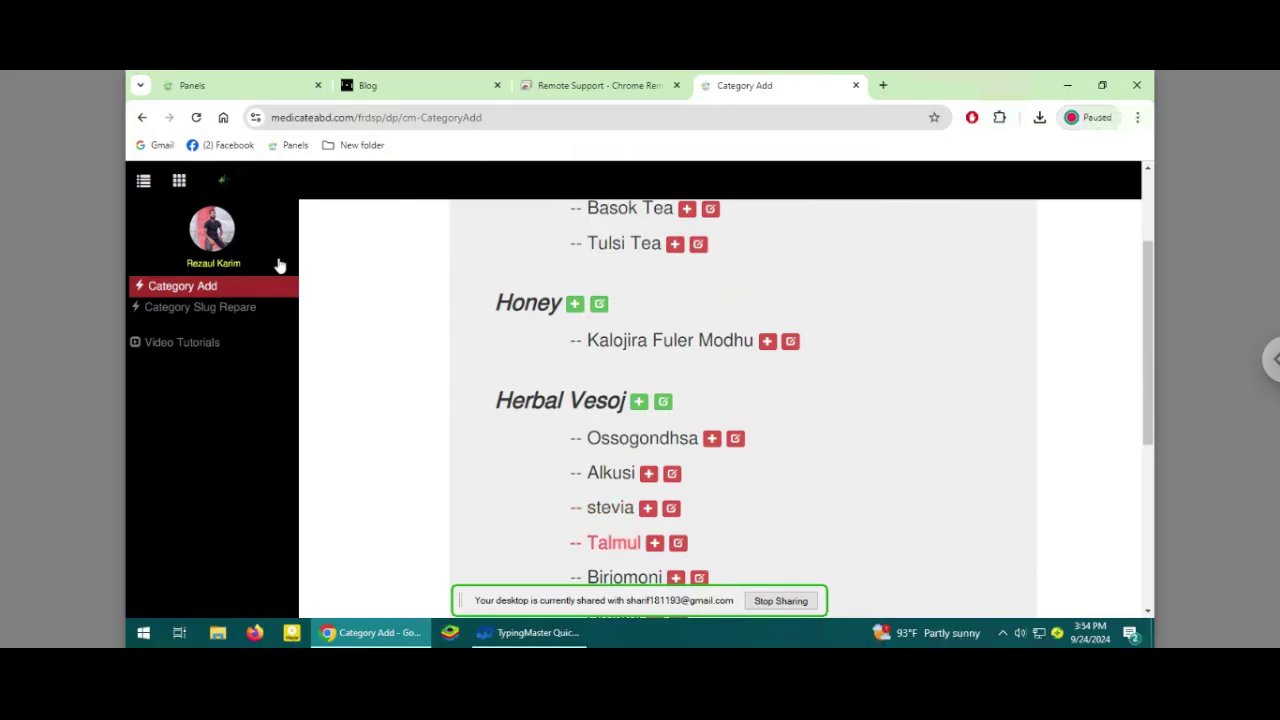
scroll(486, 371, "down", 4)
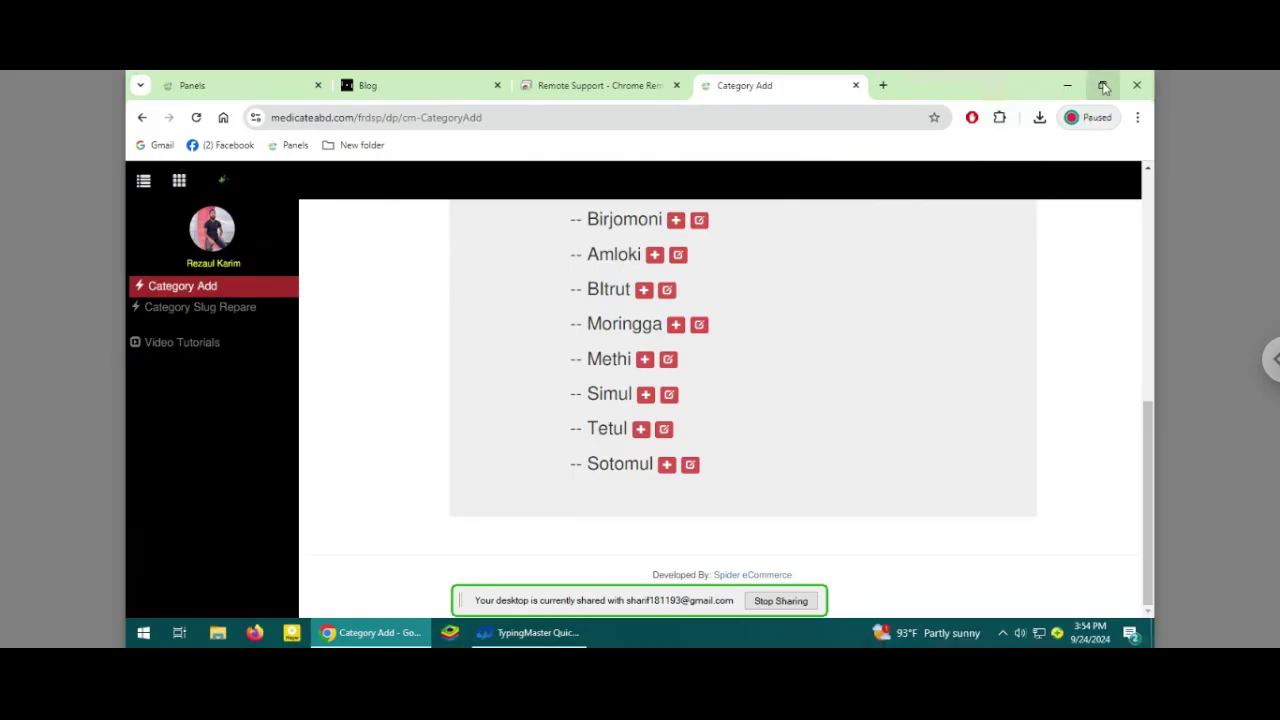
- Minimize the browser and look through the installed programs and the hidden system tray icons
left_click(1068, 85)
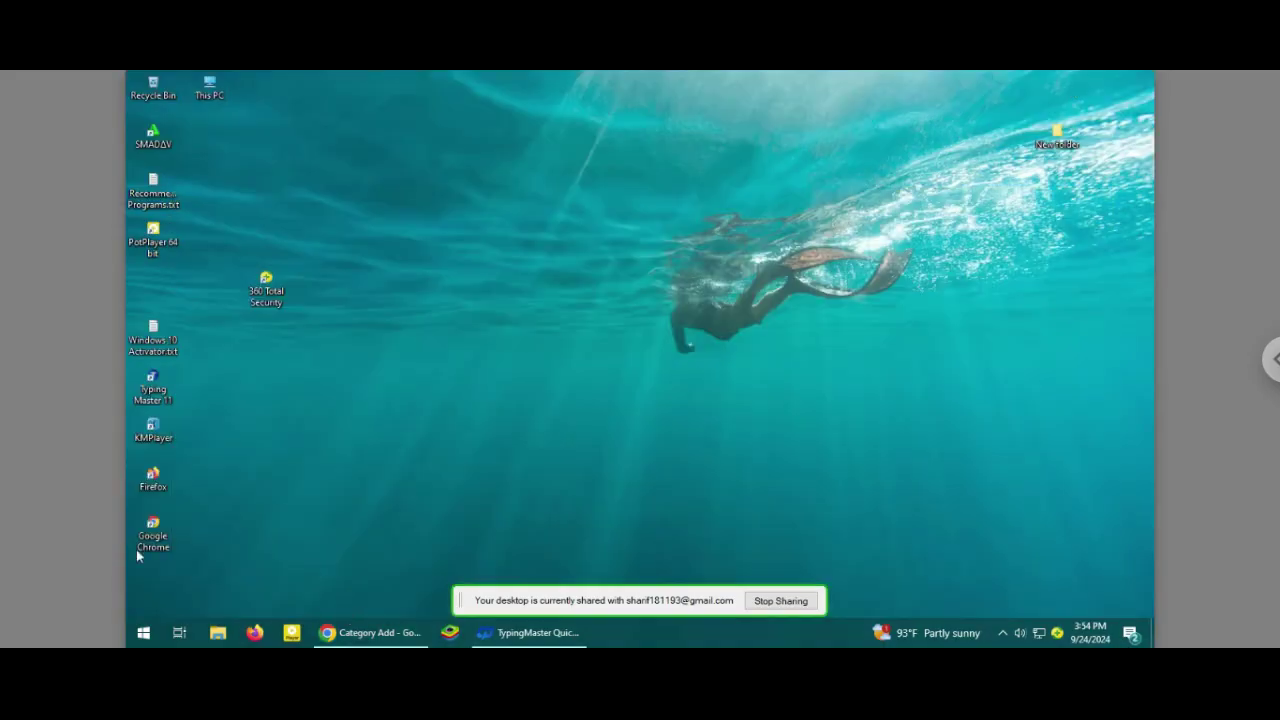
left_click(145, 632)
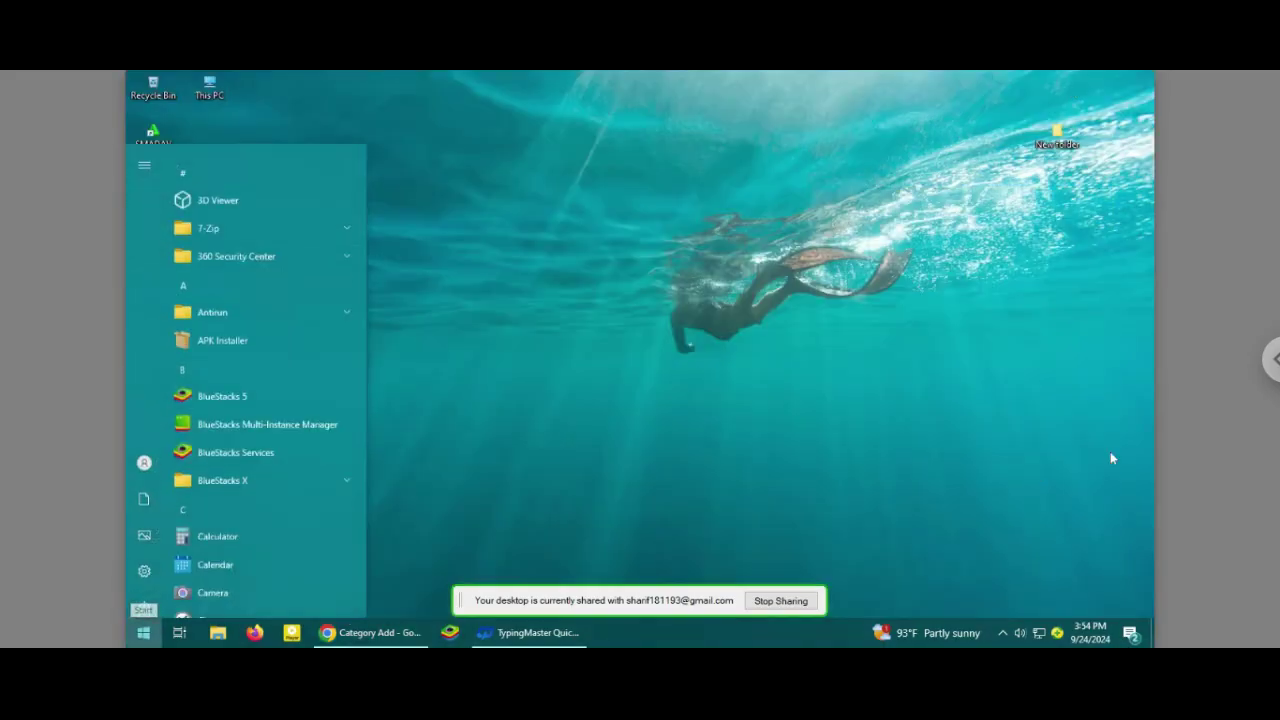
left_click(1003, 634)
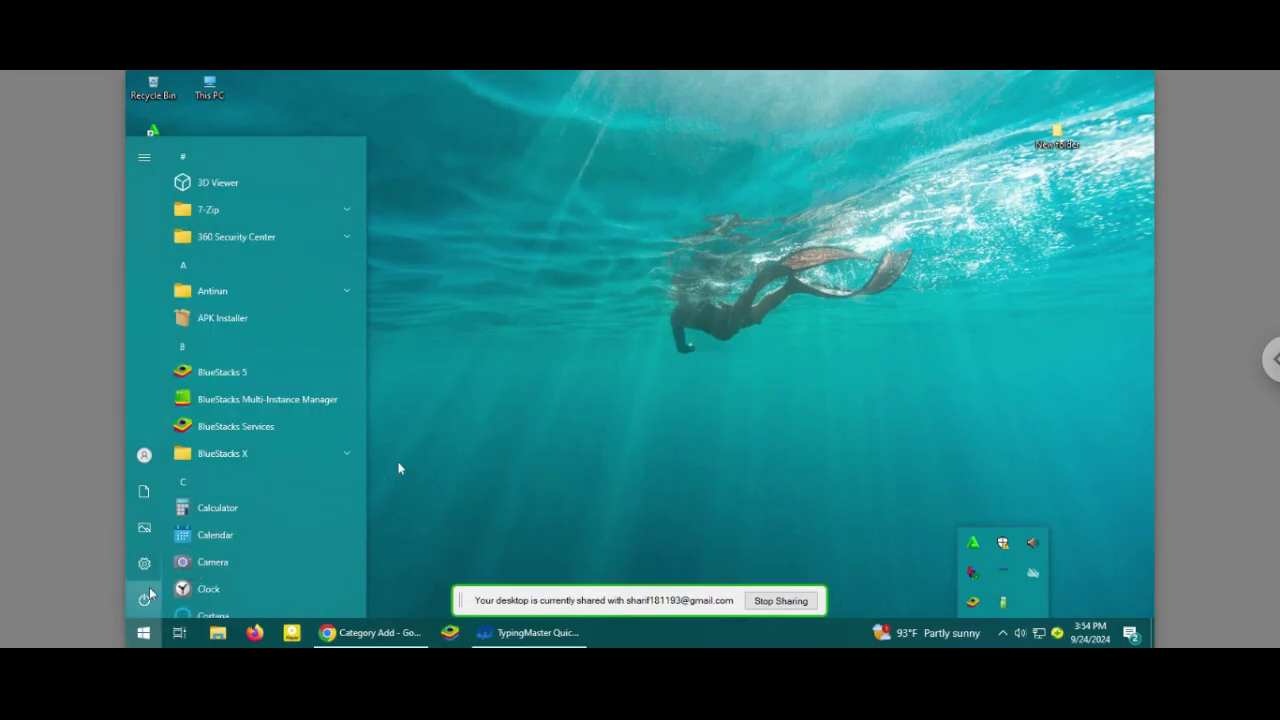
scroll(200, 550, "down", 3)
scroll(200, 552, "down", 10)
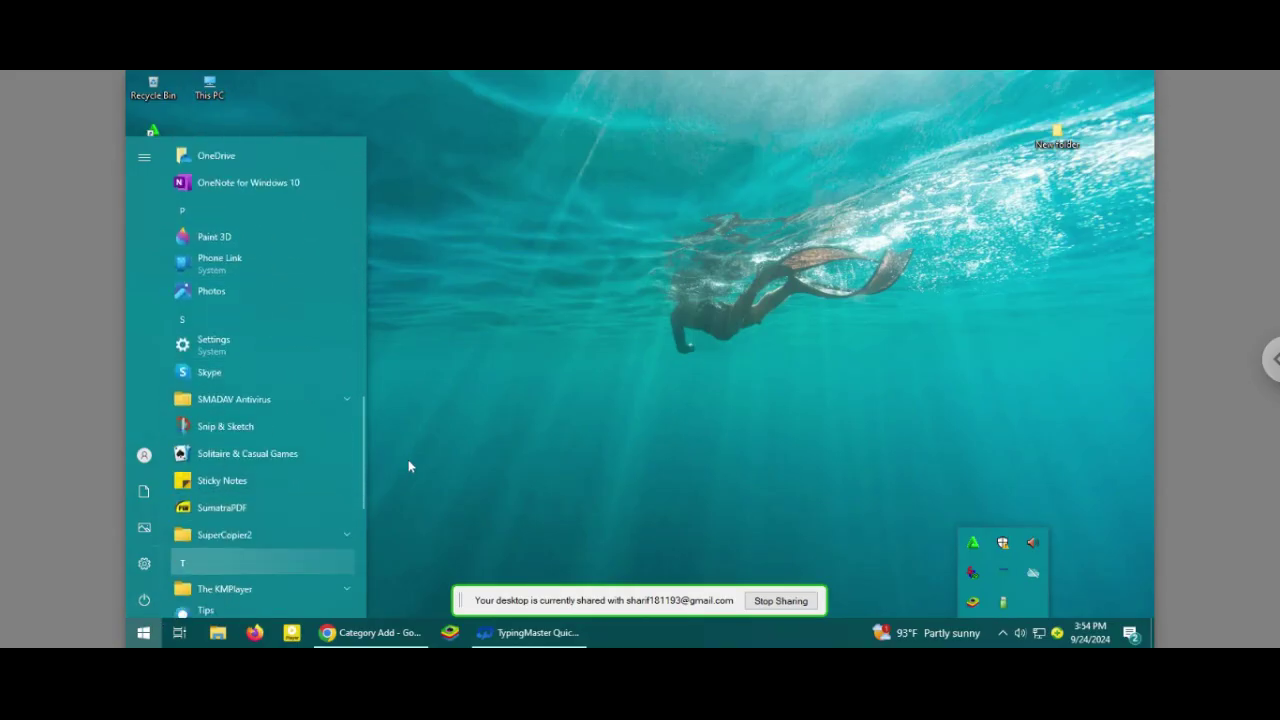
scroll(389, 471, "down", 4)
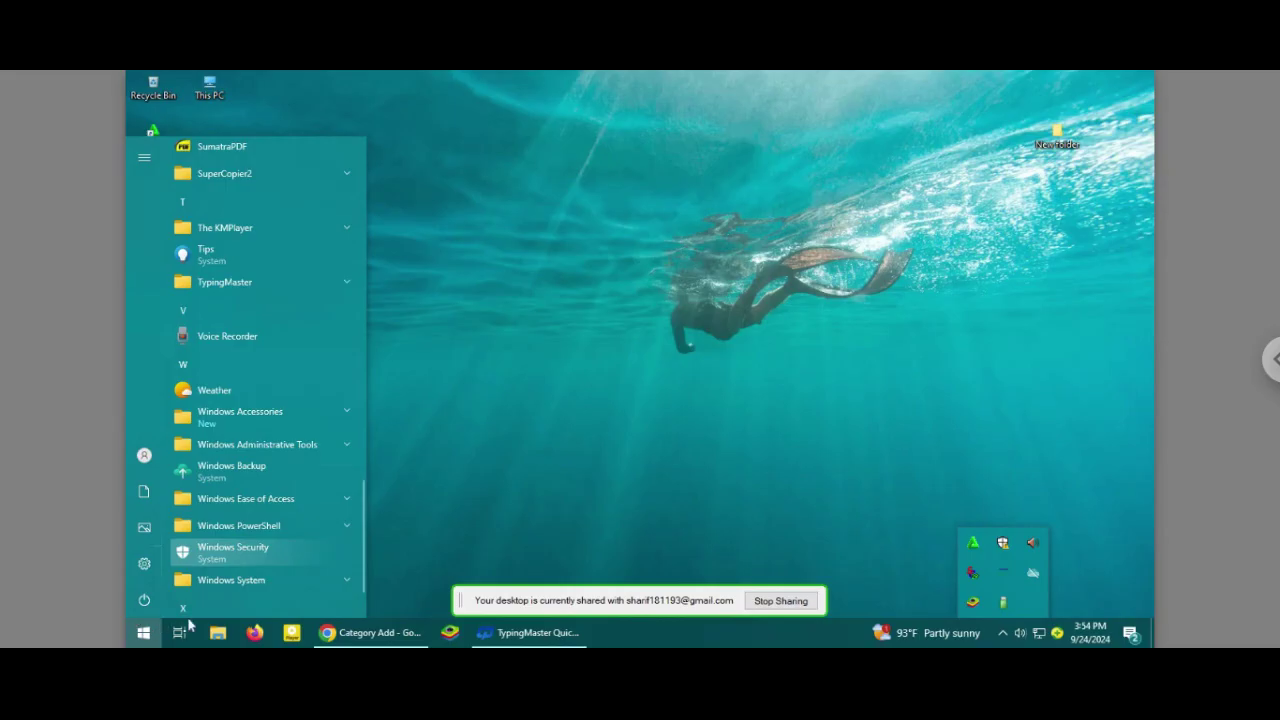
left_click(370, 590)
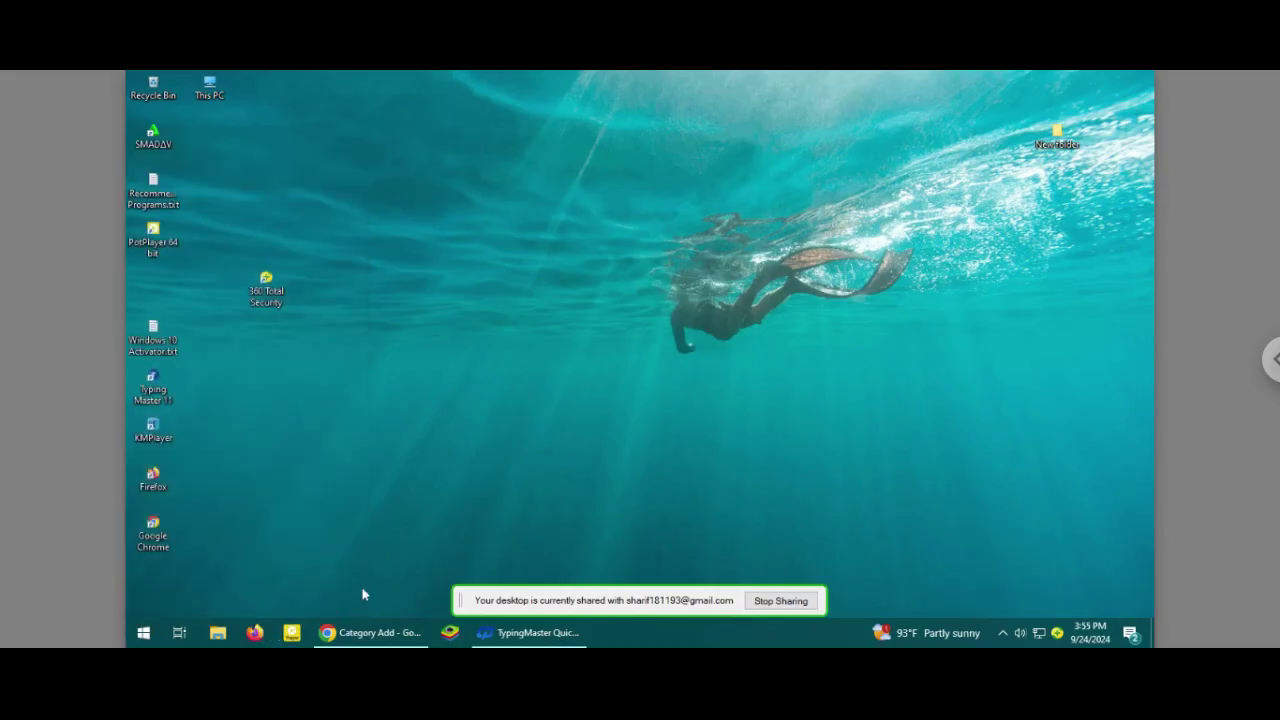
right_click(465, 287)
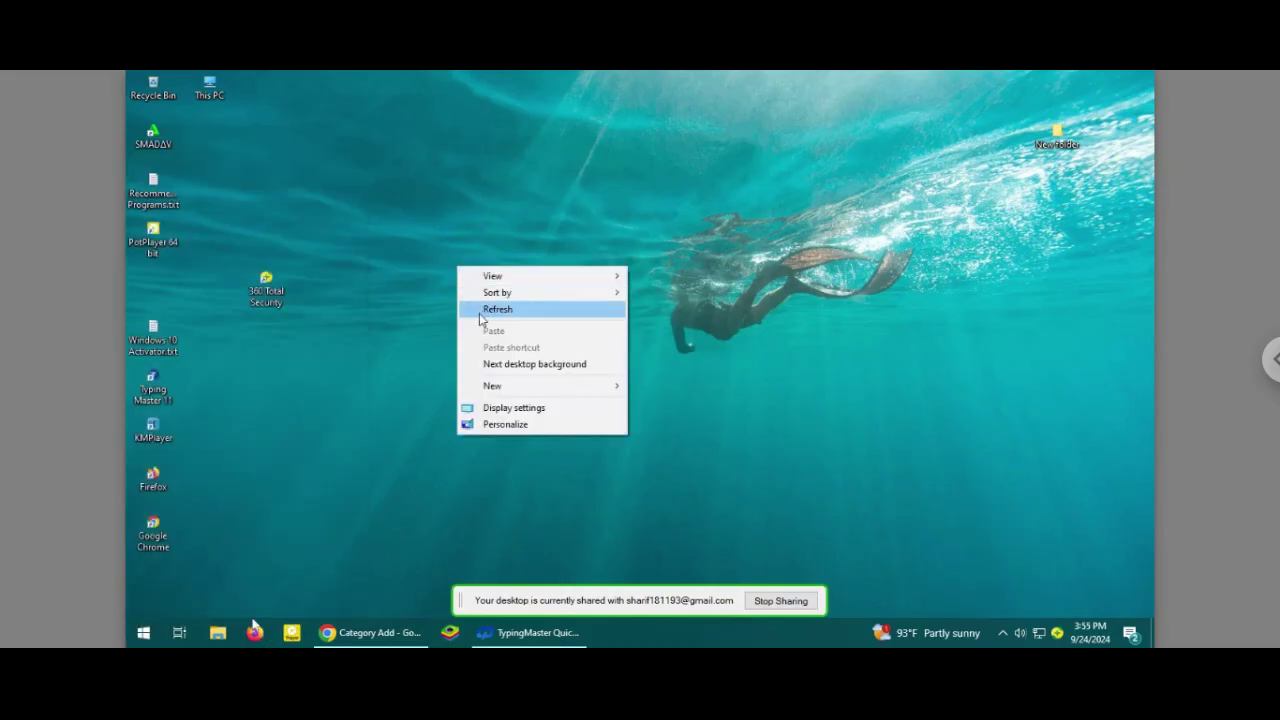
left_click(406, 357)
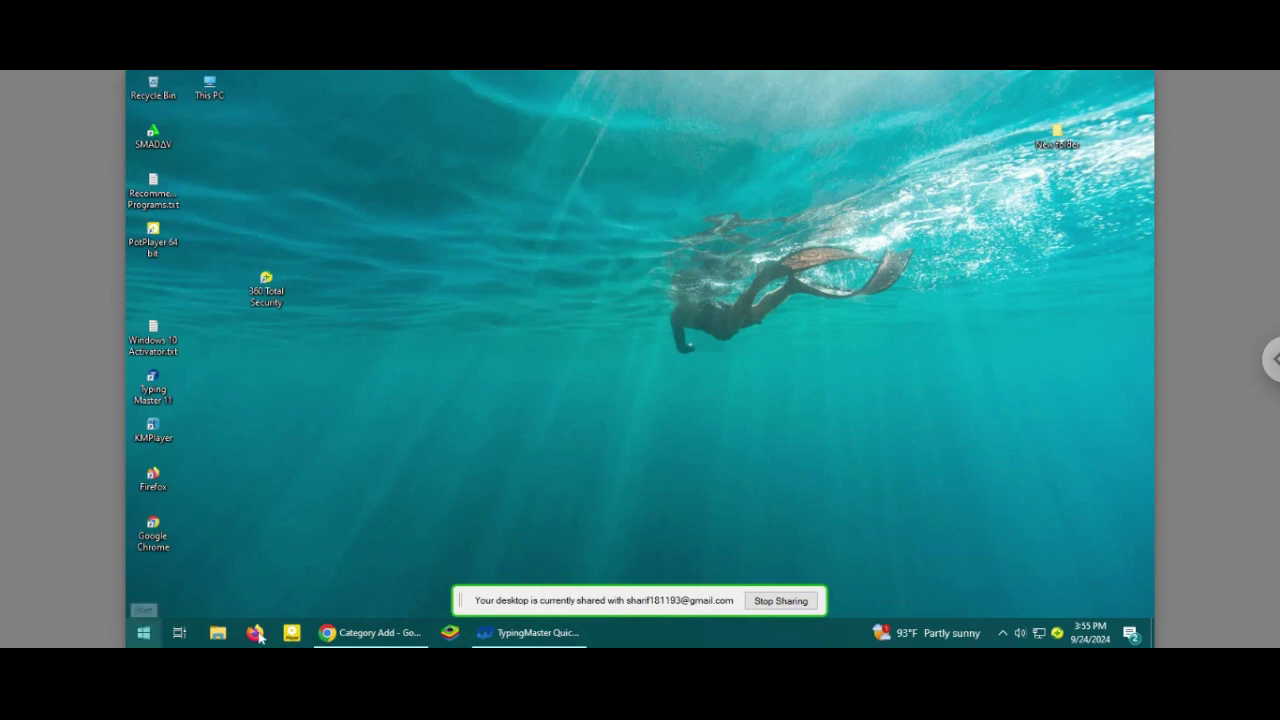
- Search the computer for "Bijoy", open the bijoy-bayanno.rar archive to inspect its contents, and close it
key("super+x")
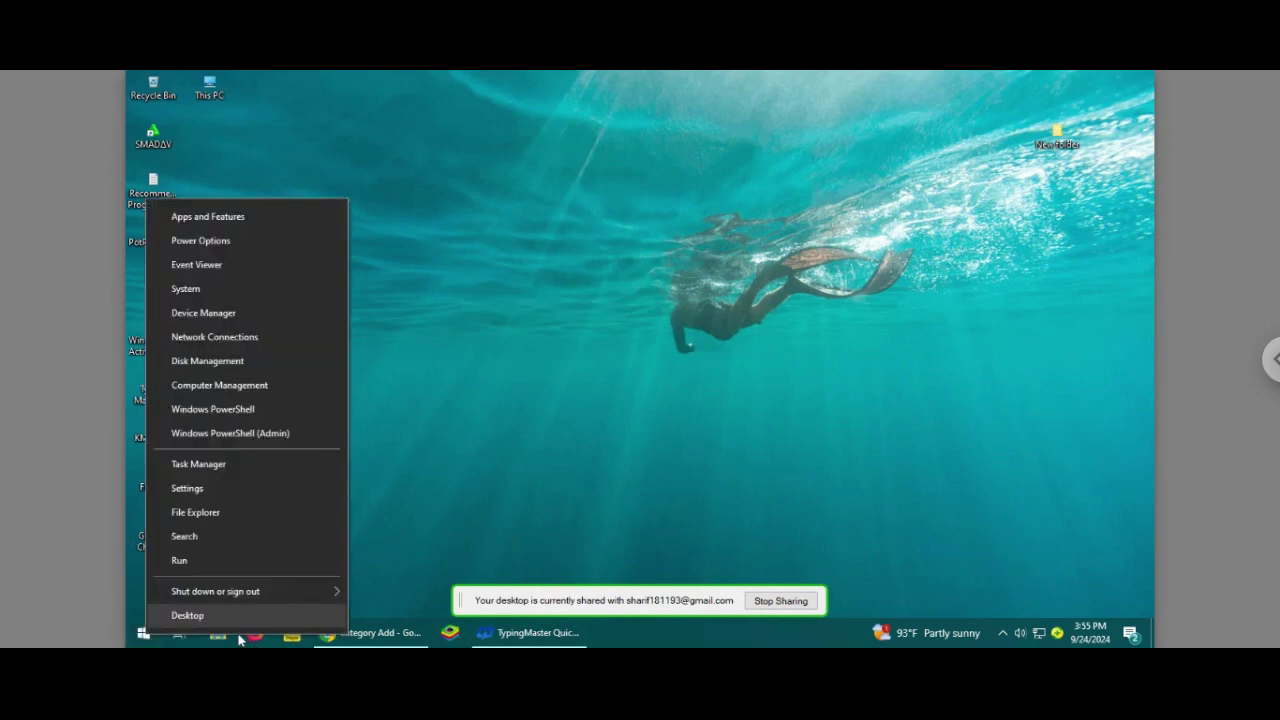
left_click(185, 536)
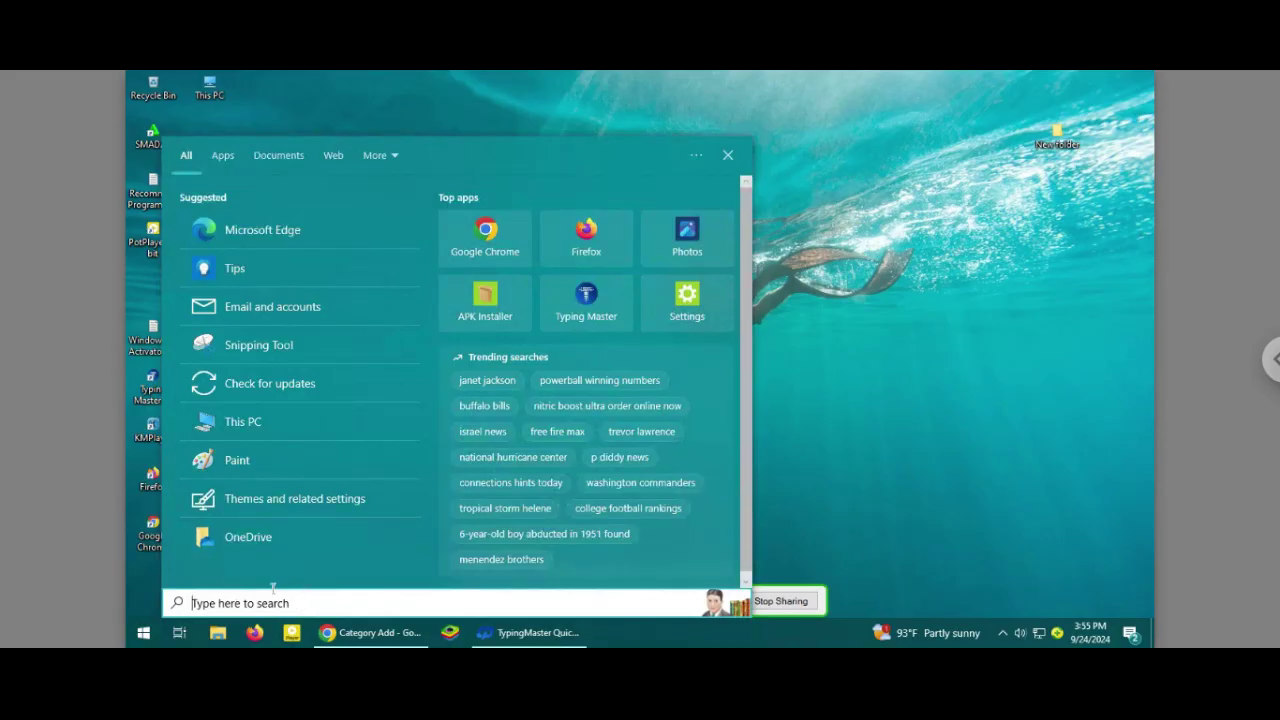
type("Bi")
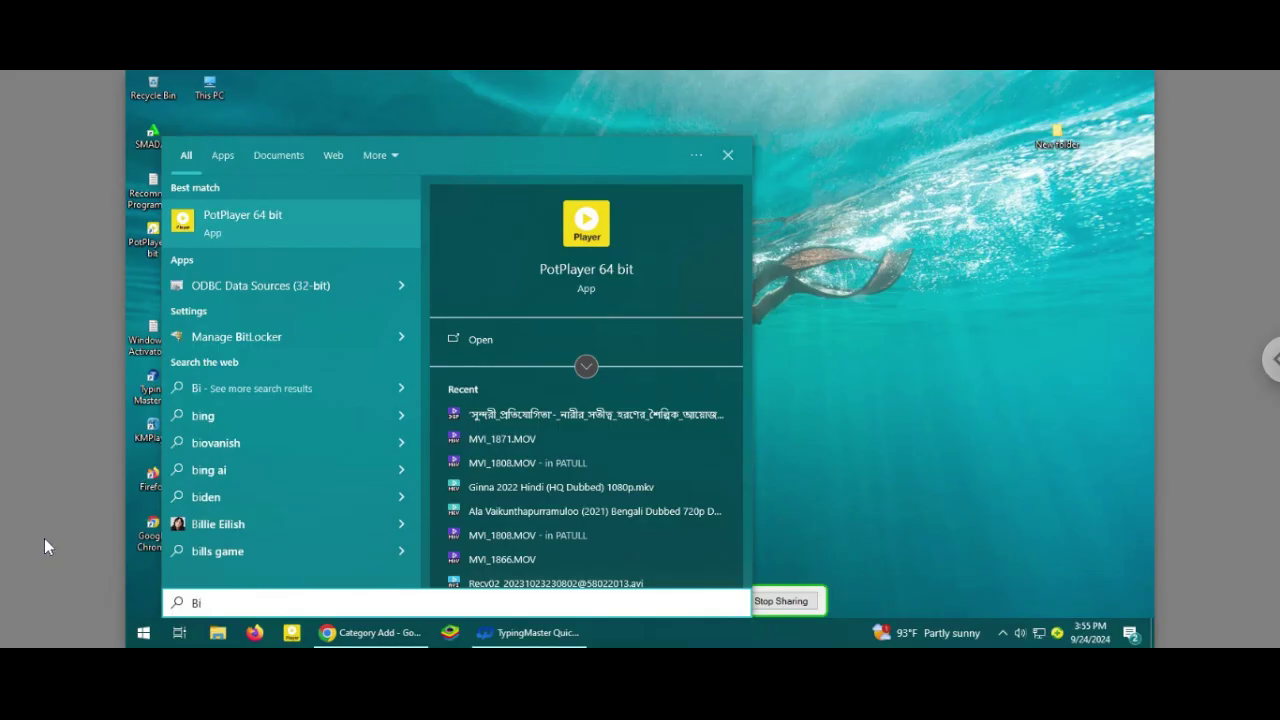
type("joy")
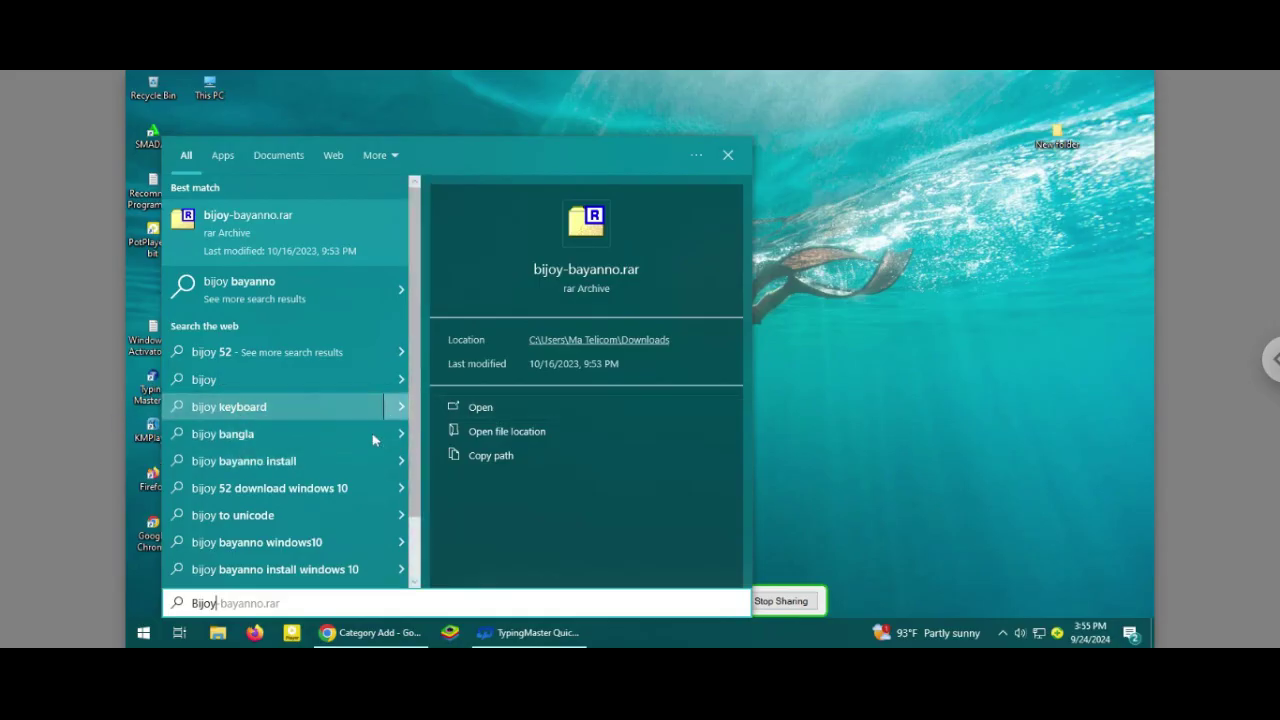
left_click(480, 408)
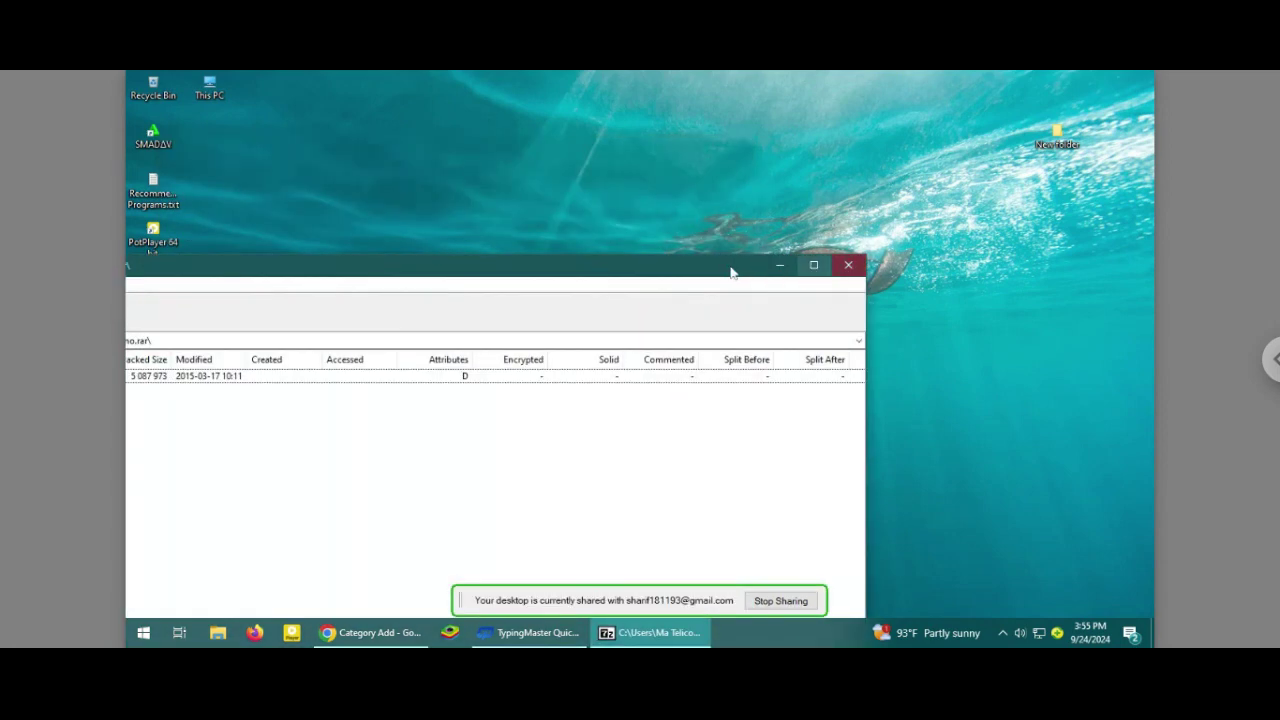
scroll(415, 365, "right", 1)
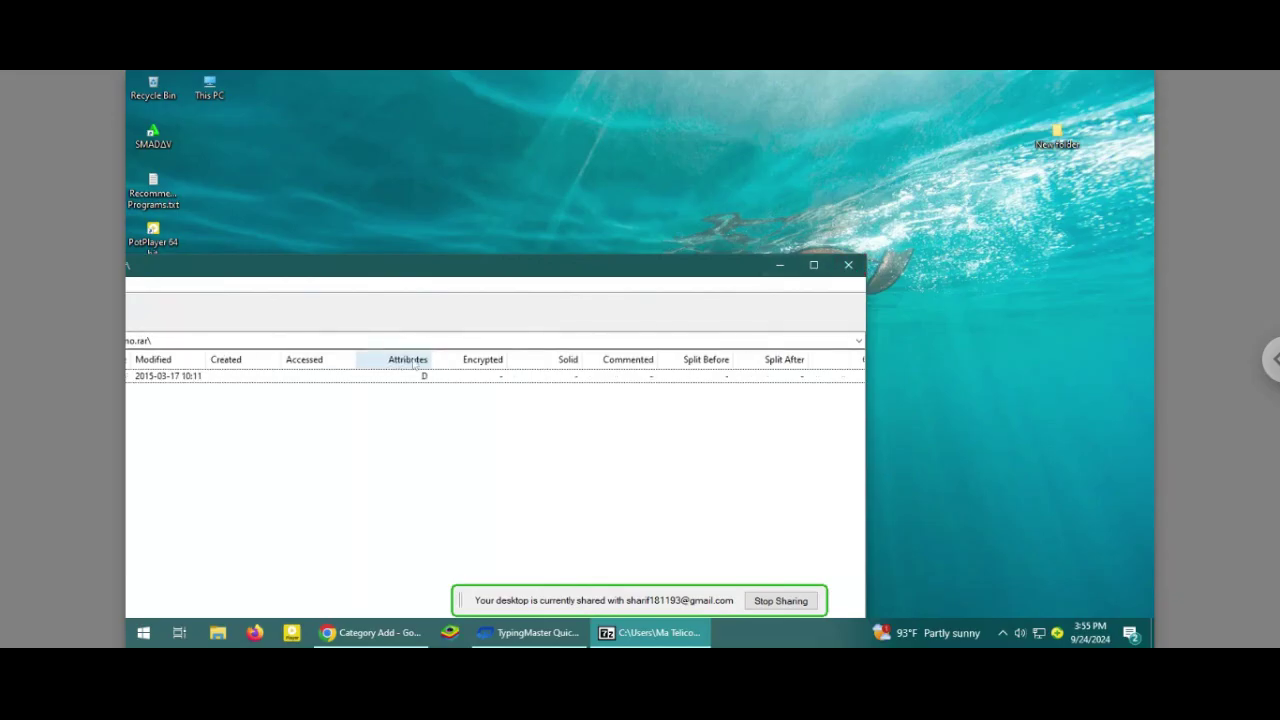
left_click(846, 266)
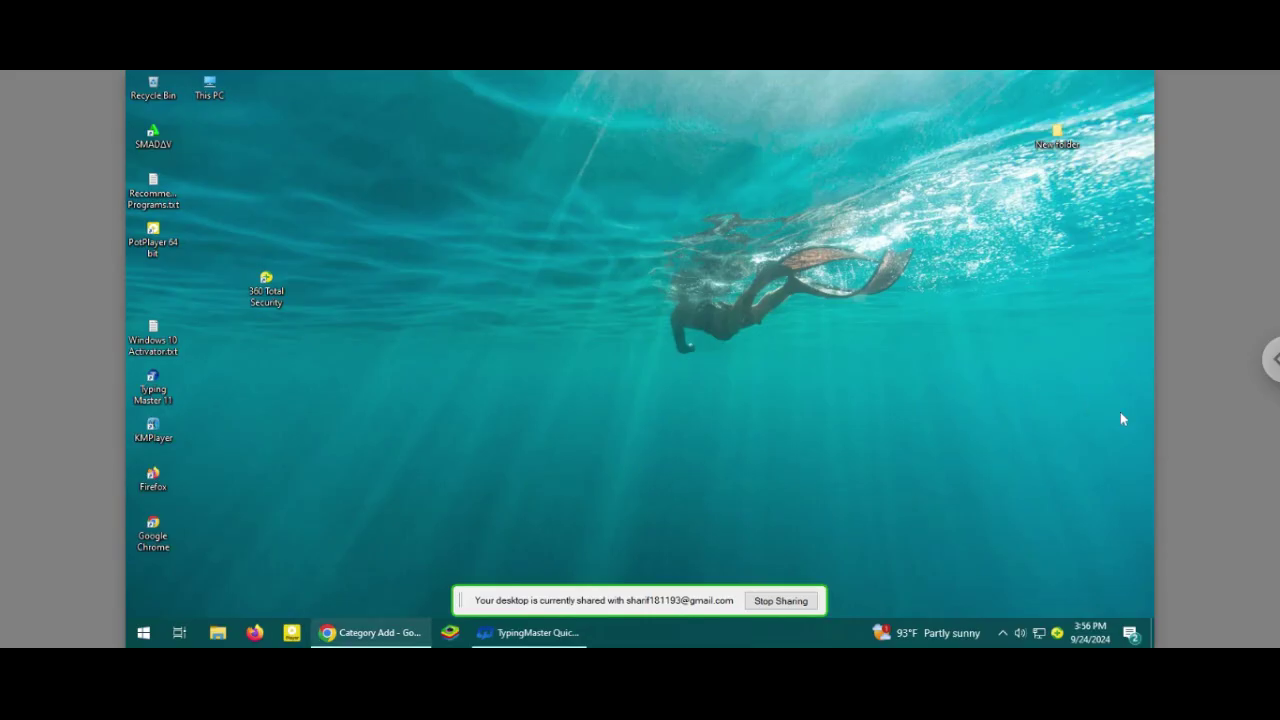
mouse_move(370, 632)
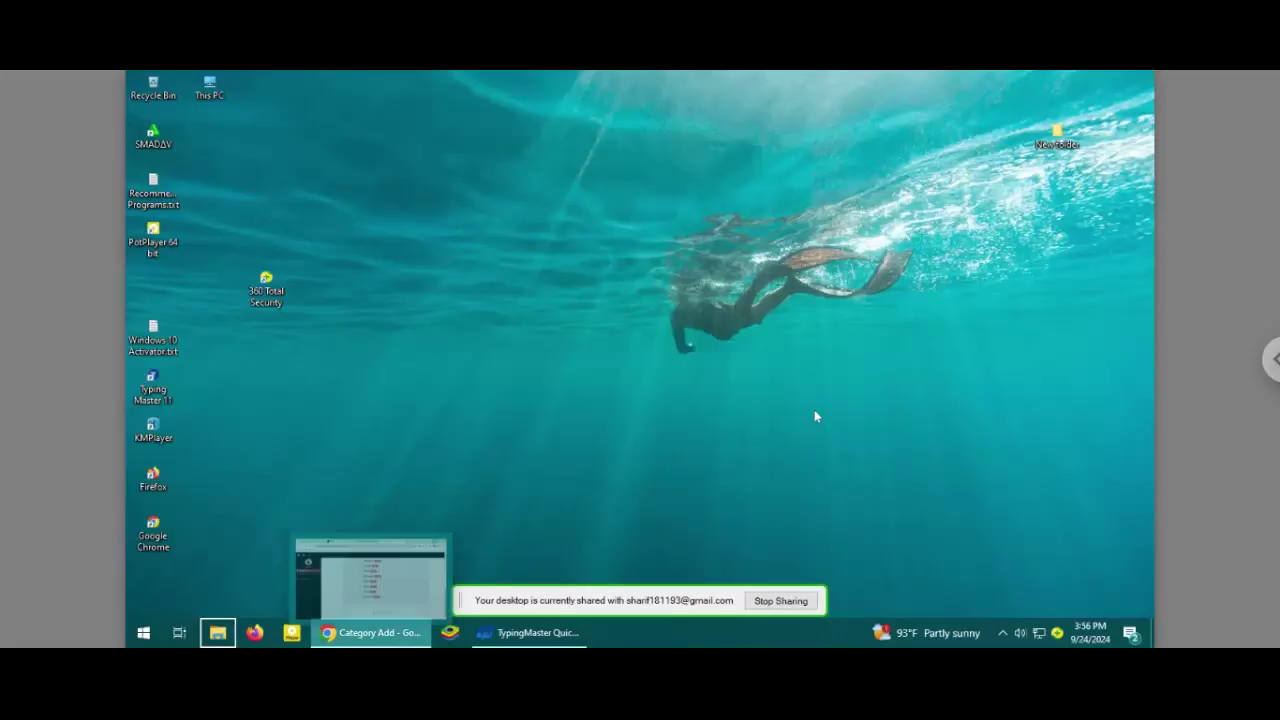
right_click(370, 632)
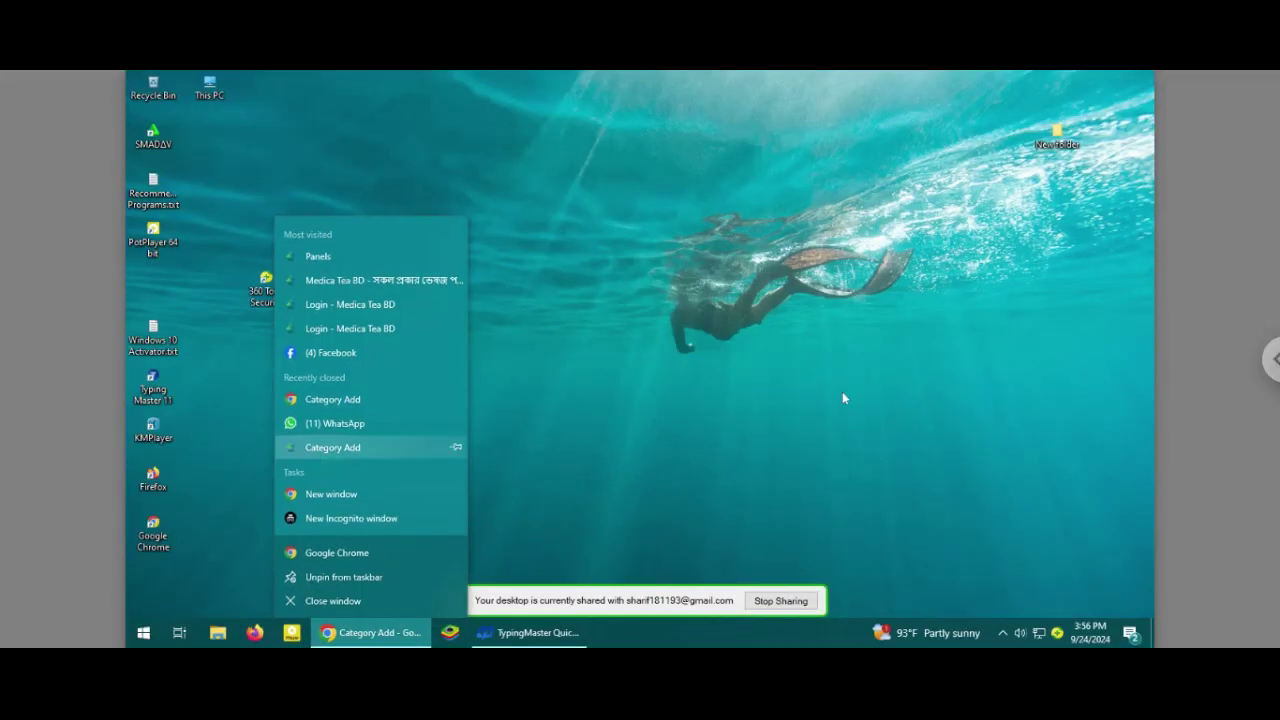
key("Escape")
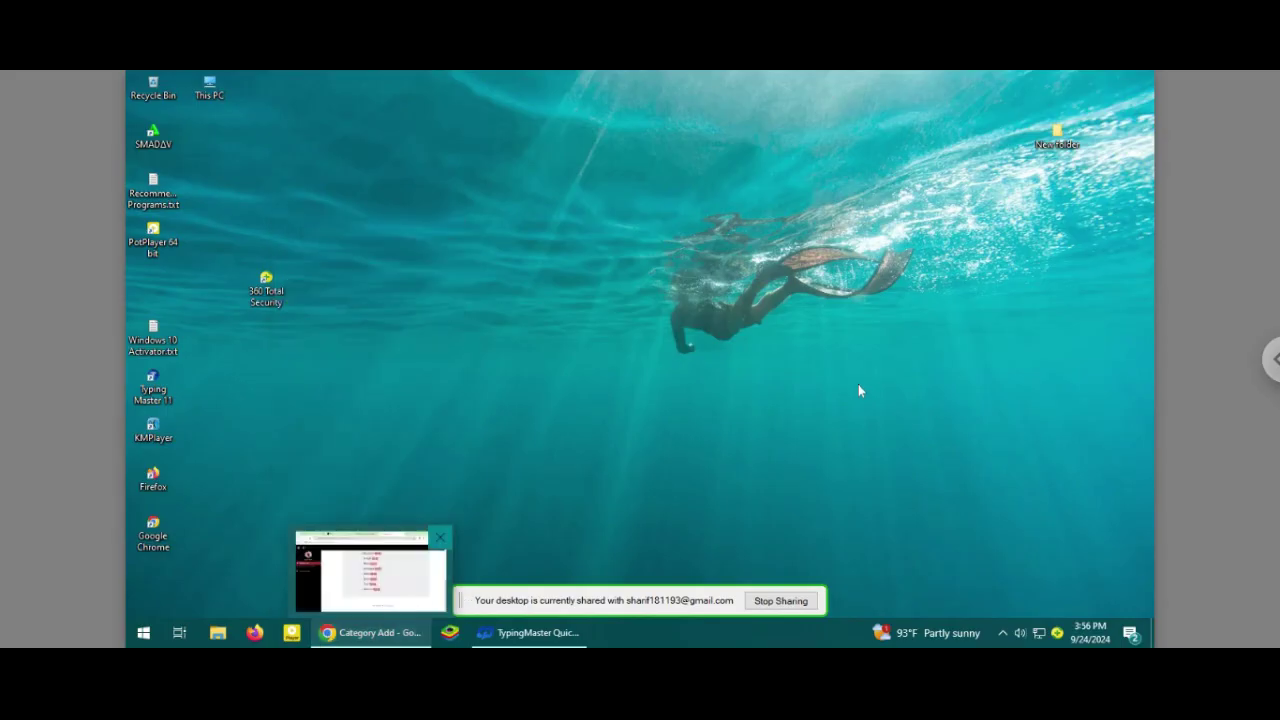
- Switch to Firefox and begin entering "go" as the address in a new tab
double_click(153, 478)
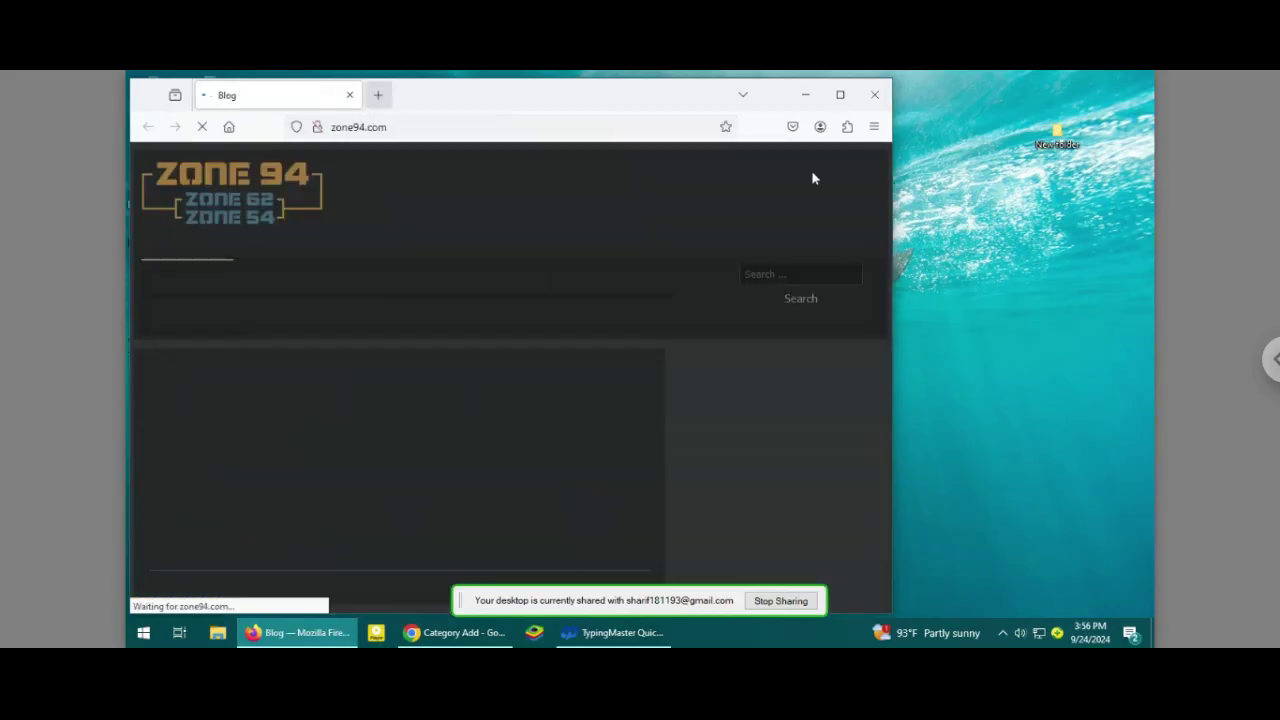
key("ctrl+t")
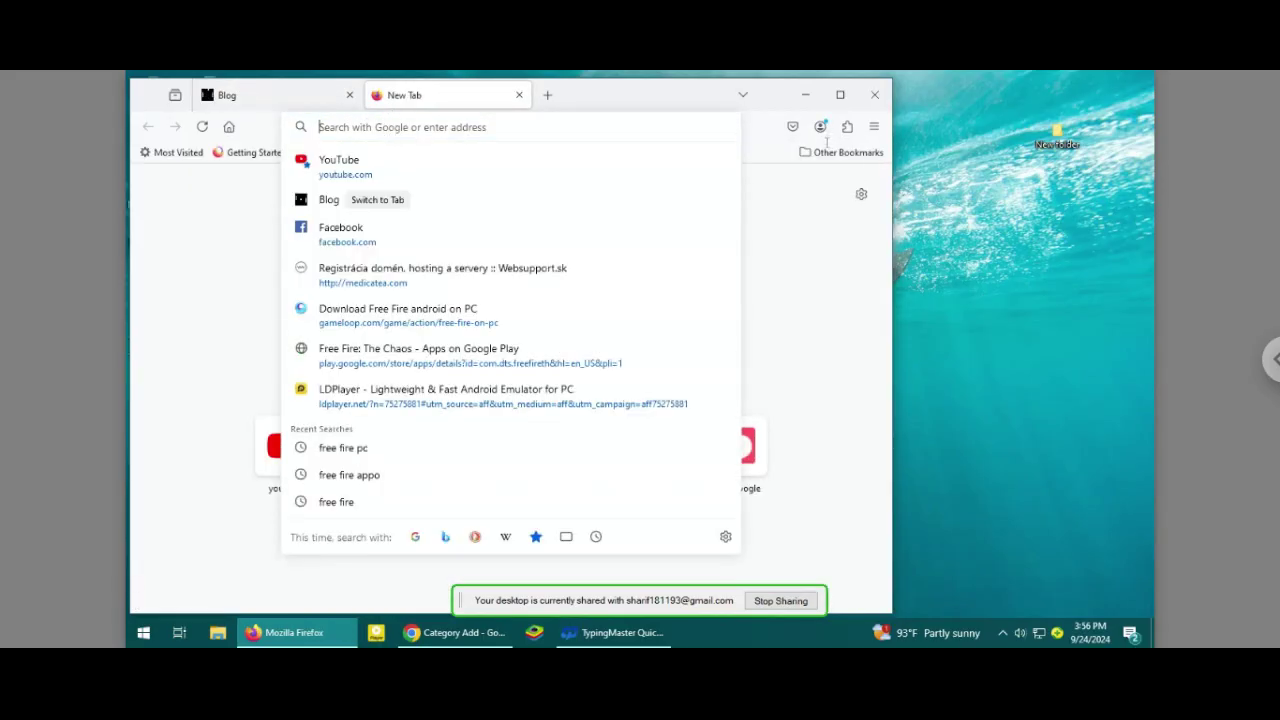
type("go")
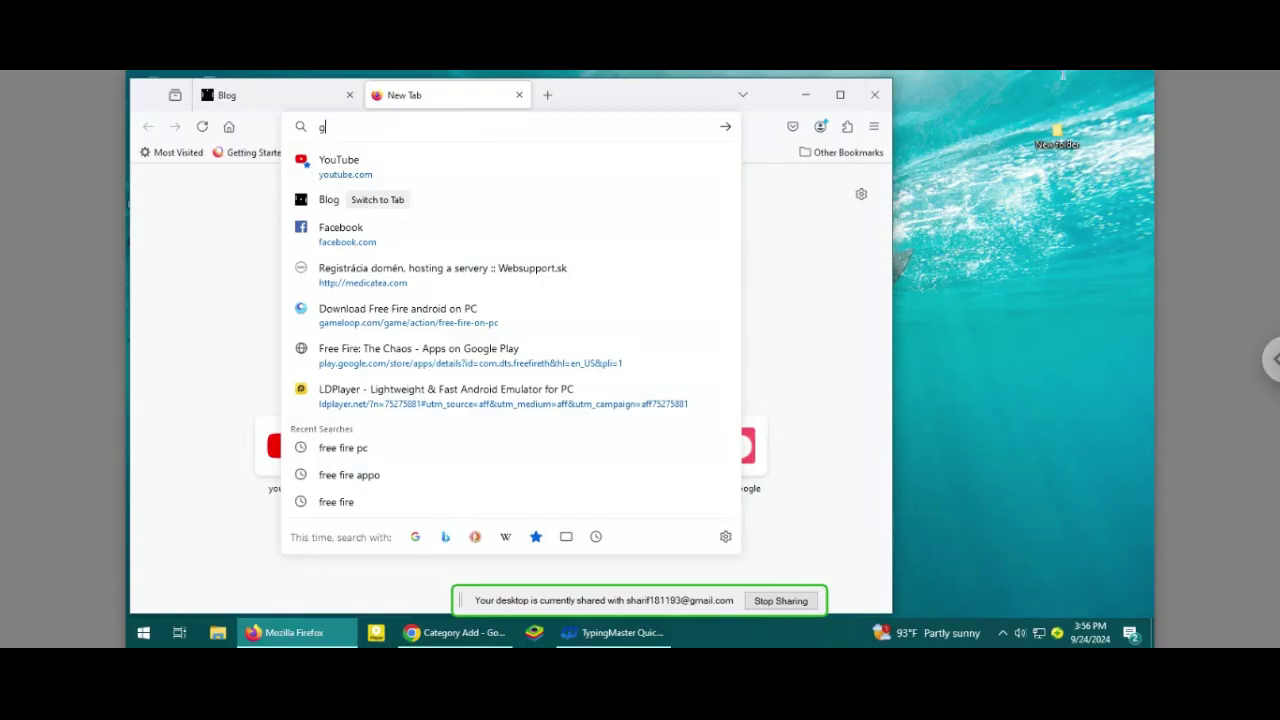